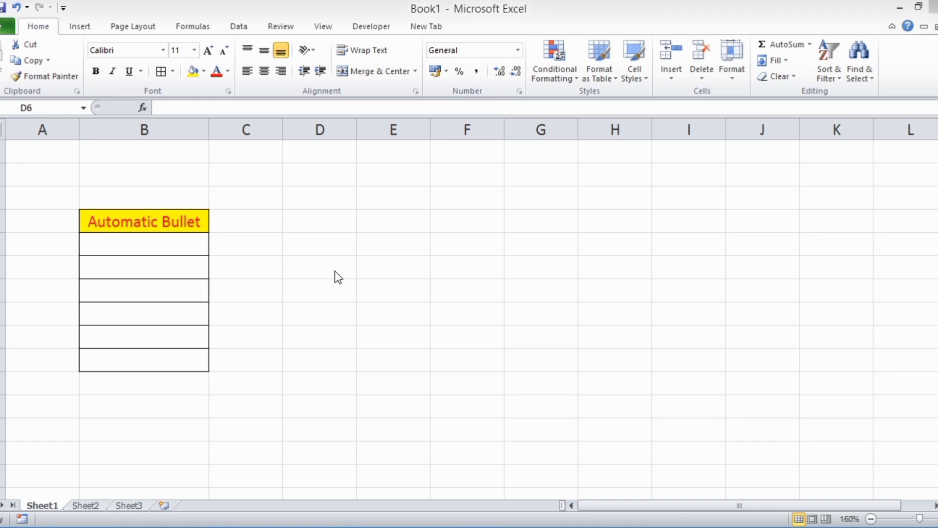
Apply the custom number format "• @" to the empty cells B5:B10 below the Automatic Bullet heading.
left_click(140, 226)
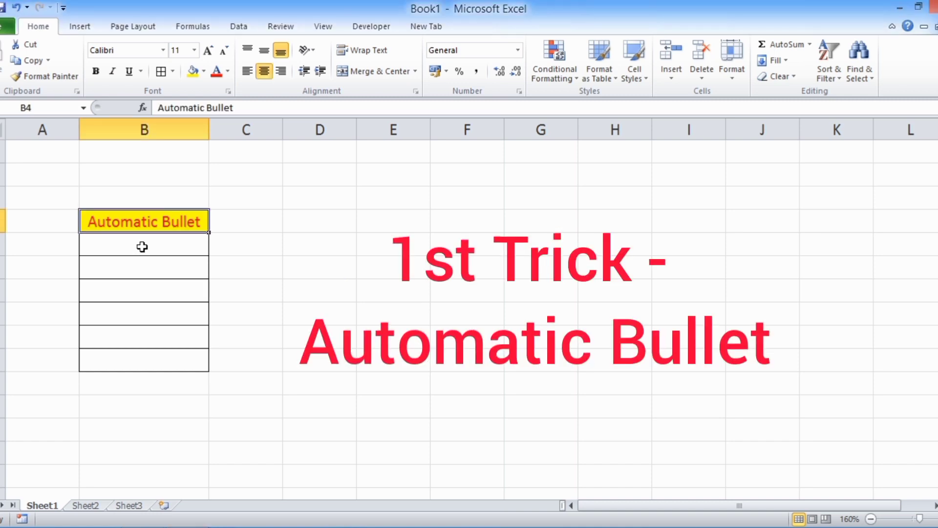
left_click_drag(141, 247, 142, 360)
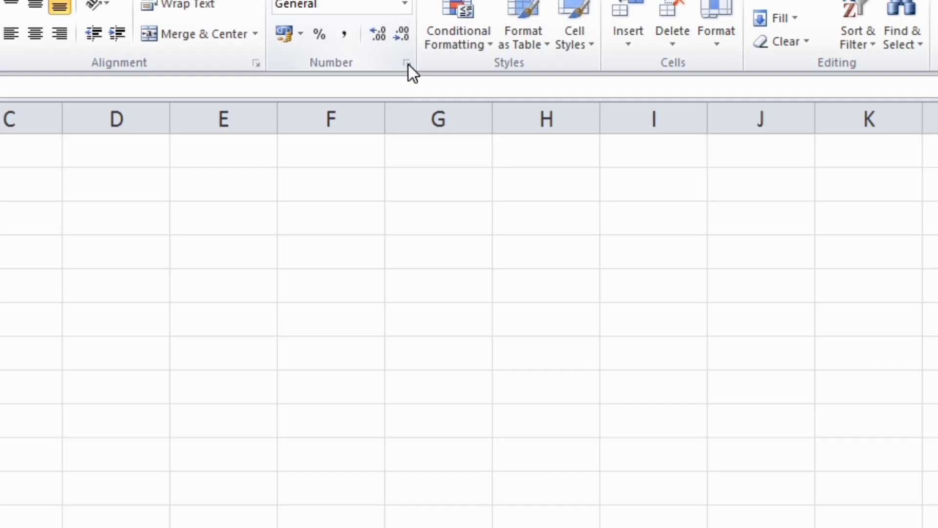
left_click(519, 91)
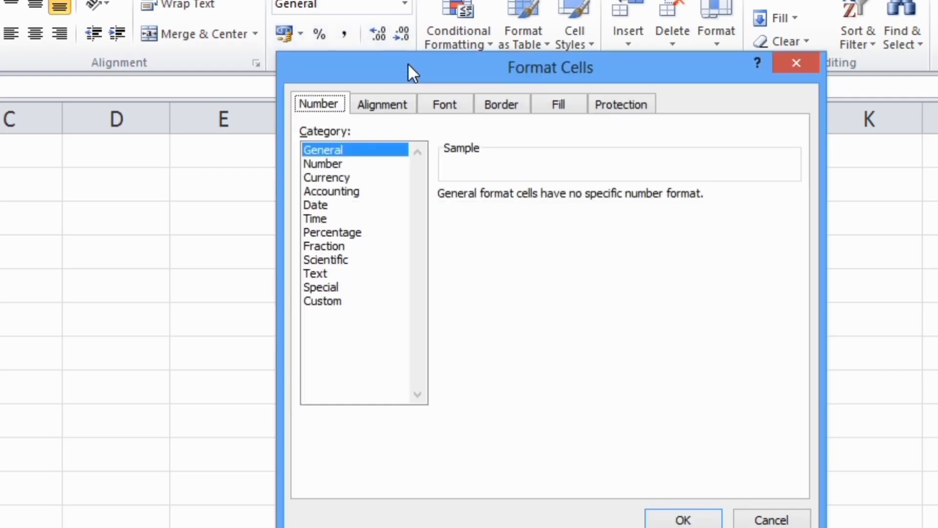
left_click_drag(349, 66, 153, 46)
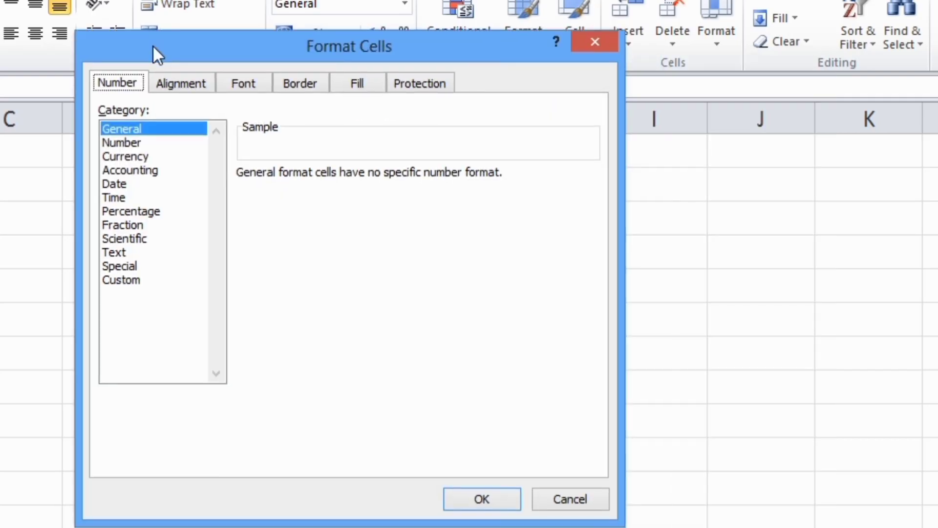
left_click(129, 280)
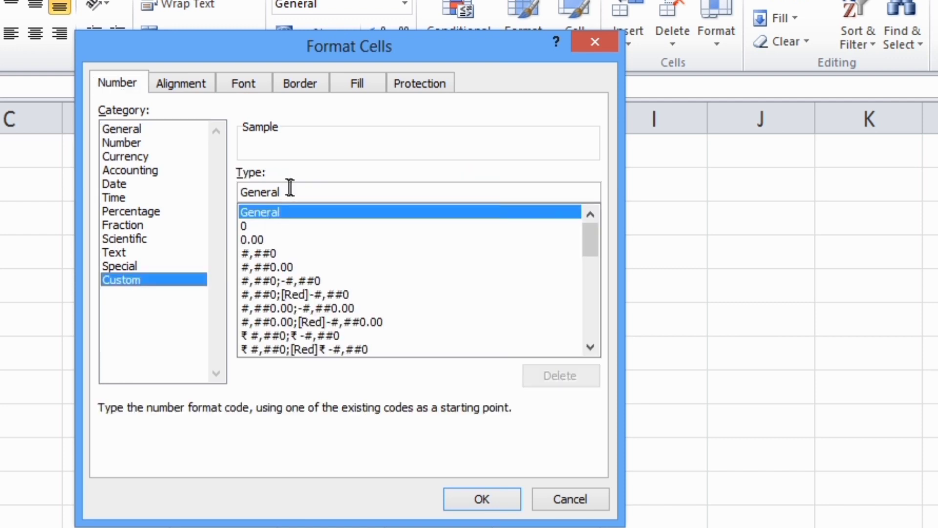
left_click_drag(281, 191, 231, 191)
key("BackSpace")
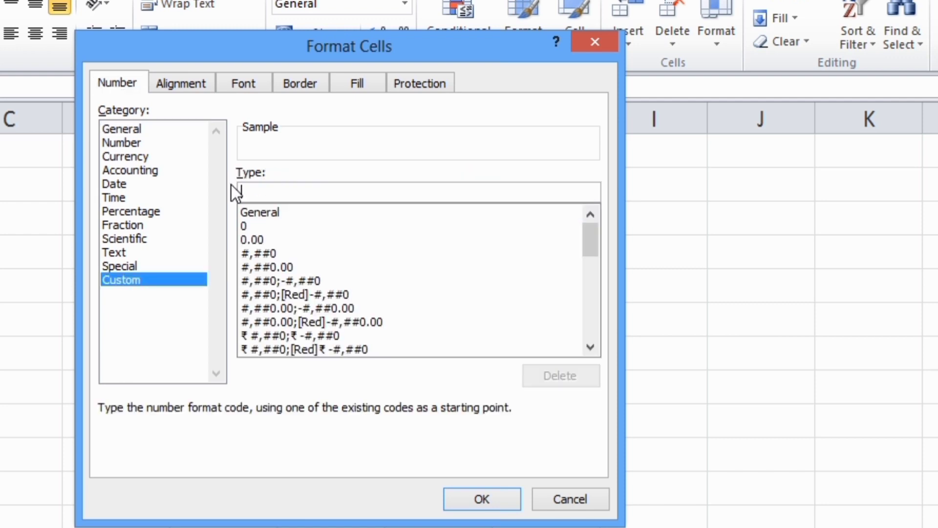
type("•")
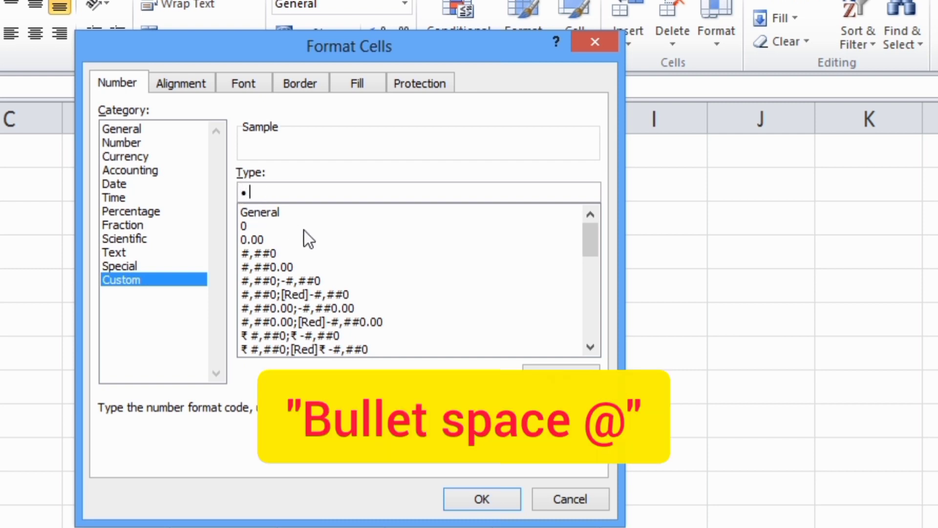
type(" @")
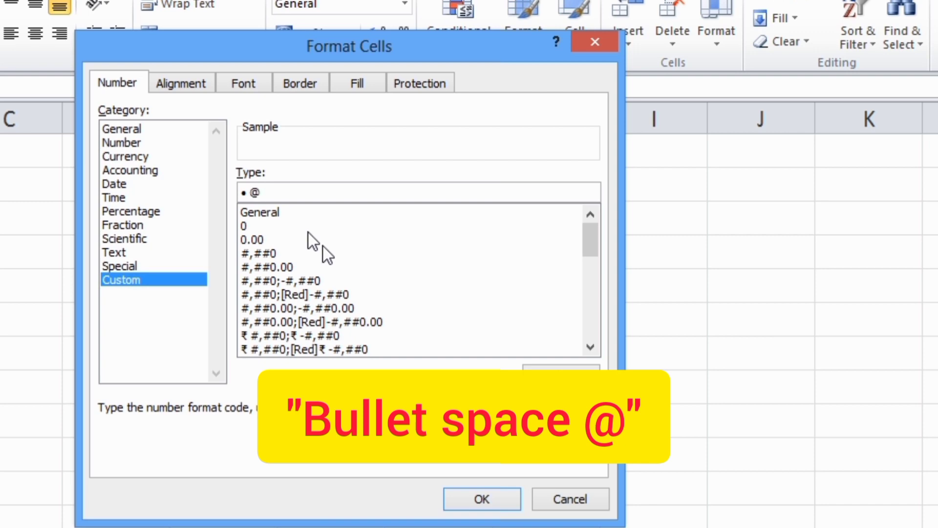
left_click(464, 498)
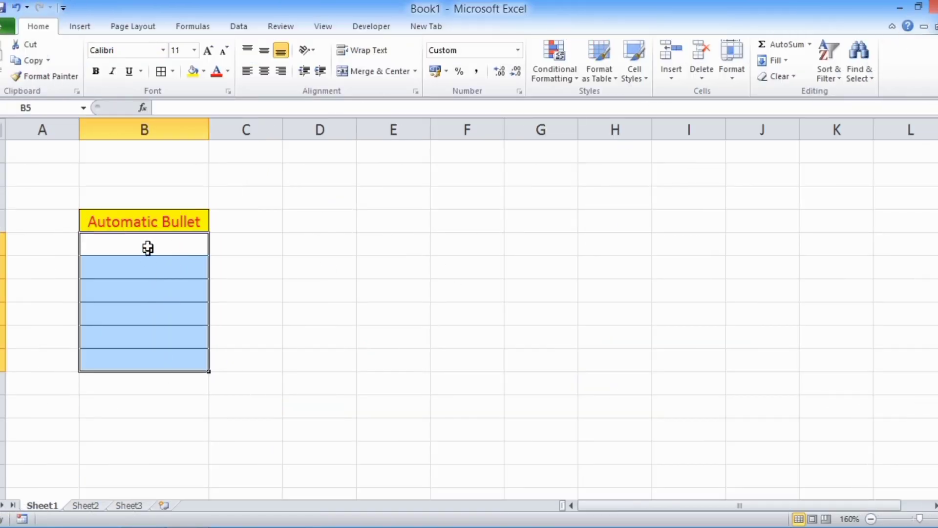
Enter one, two, three, four, five and six in cells B5 to B10 of the Automatic Bullet list.
left_click(147, 249)
type("one")
key("Return")
type("two")
key("Return")
type("t")
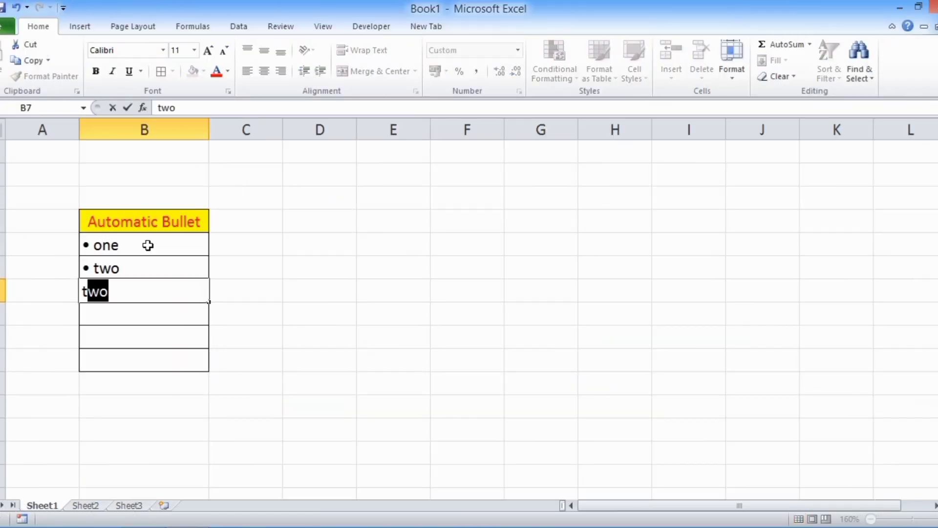
type("hree")
key("Return")
type("four")
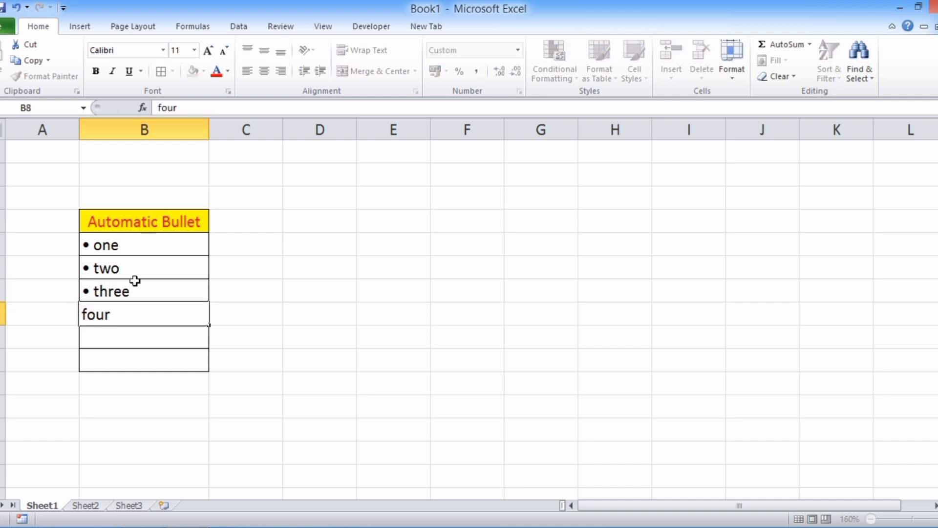
key("Return")
type("five")
key("Return")
type("si")
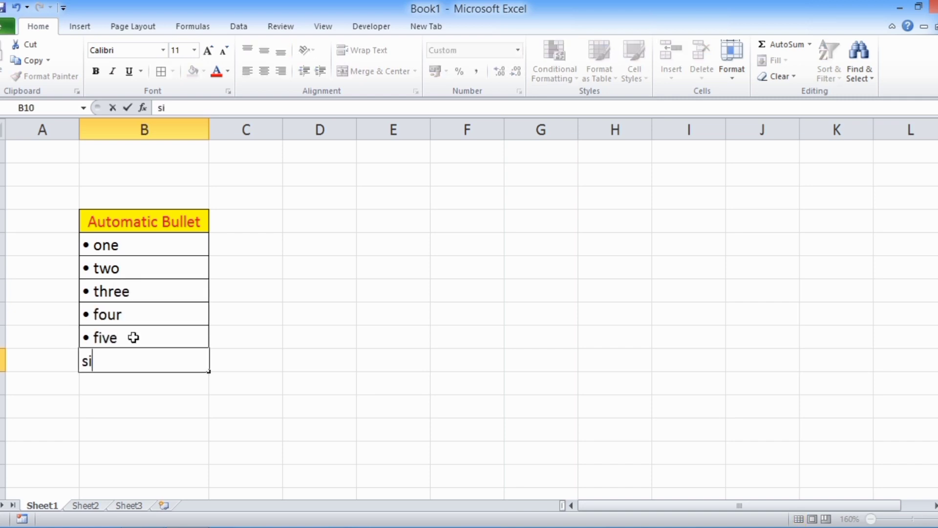
type("x")
key("Return")
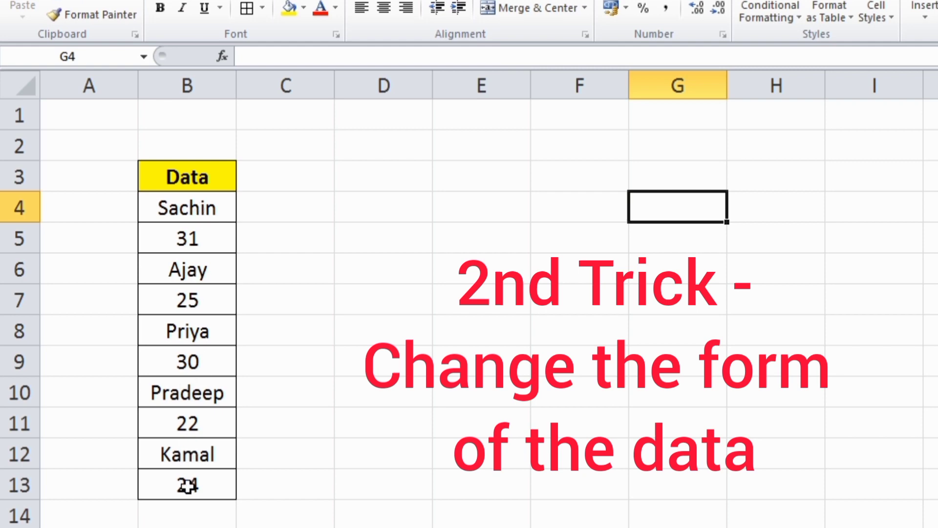
left_click(196, 179)
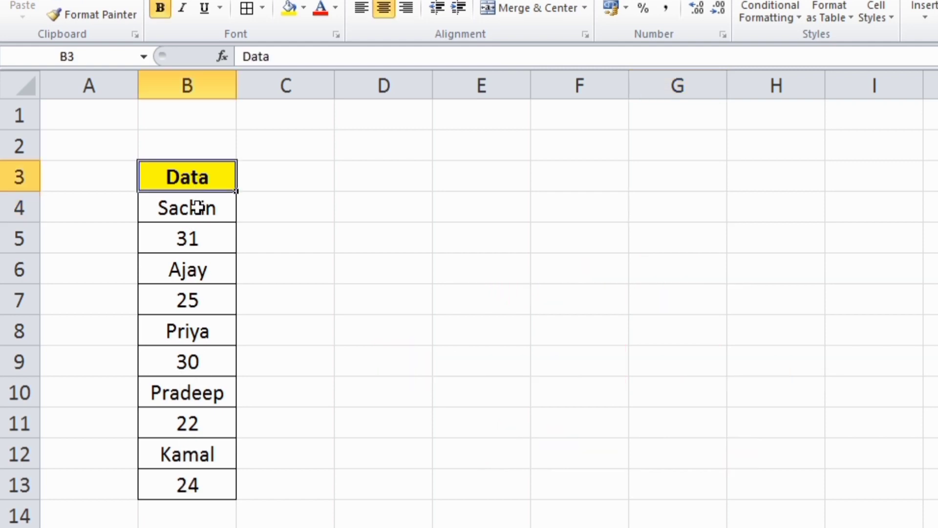
left_click(198, 212)
left_click(202, 241)
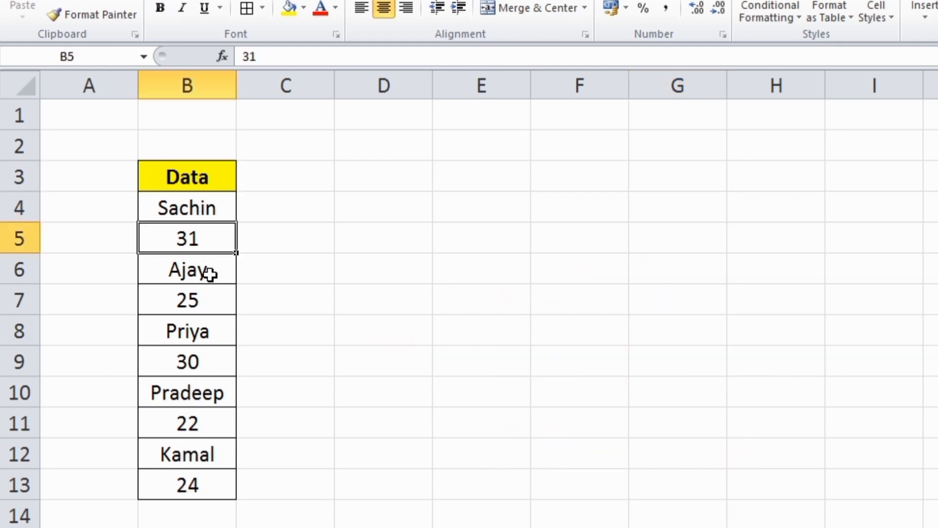
left_click(210, 274)
left_click(209, 301)
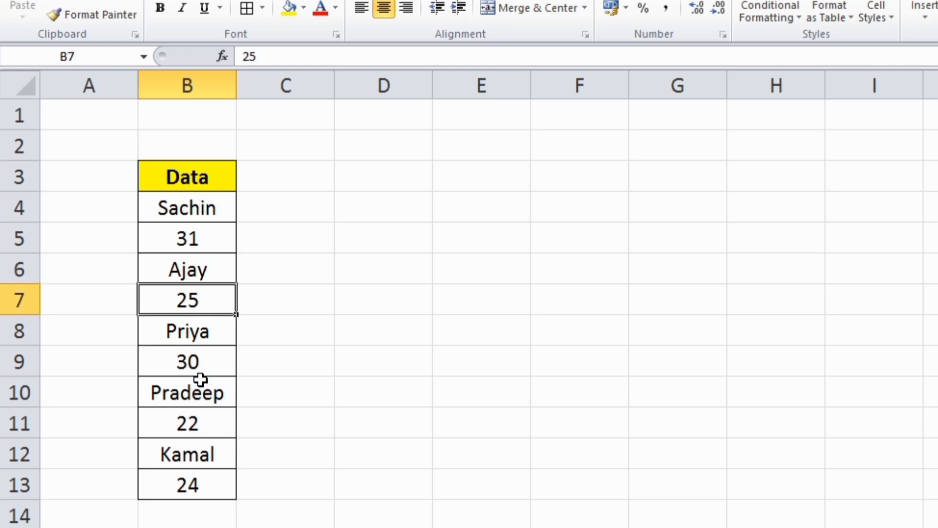
Enter the column headings name in D3 and age in E3 beside the Data list.
left_click(373, 186)
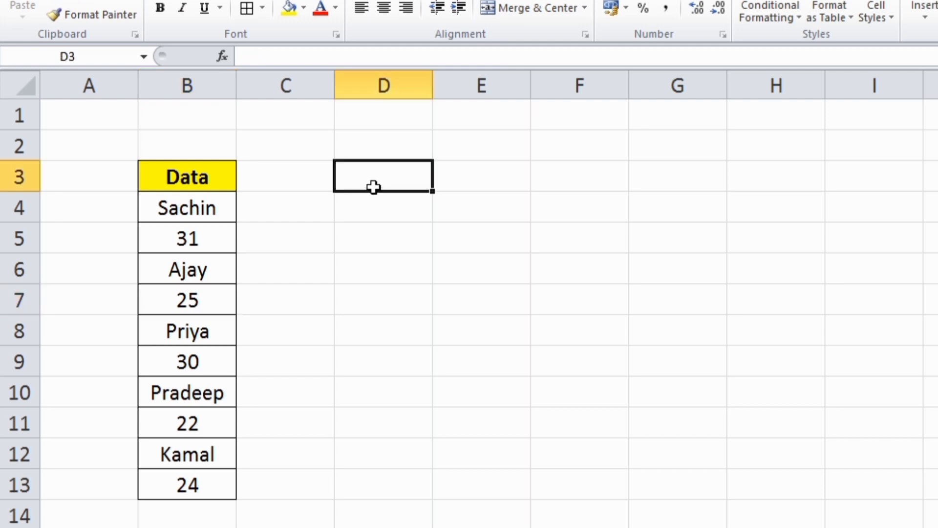
type("name")
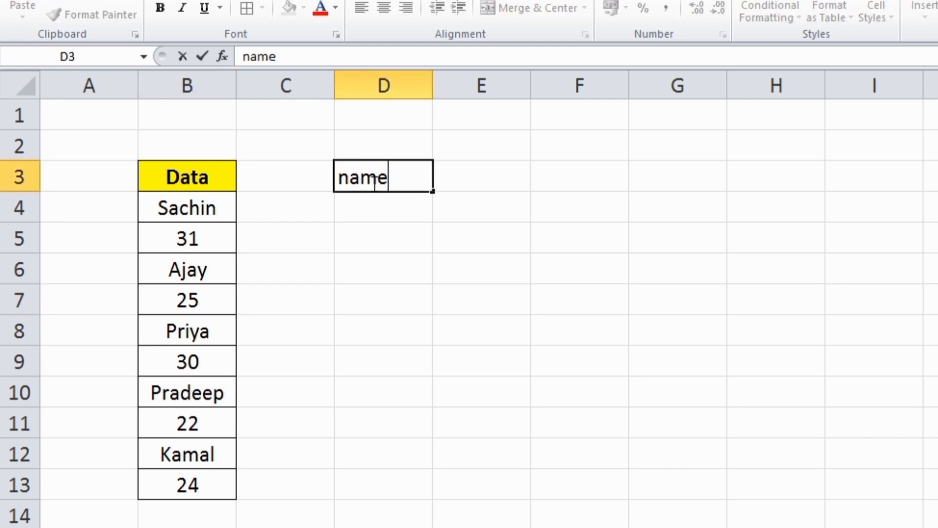
key("Tab")
type("age")
key("Return")
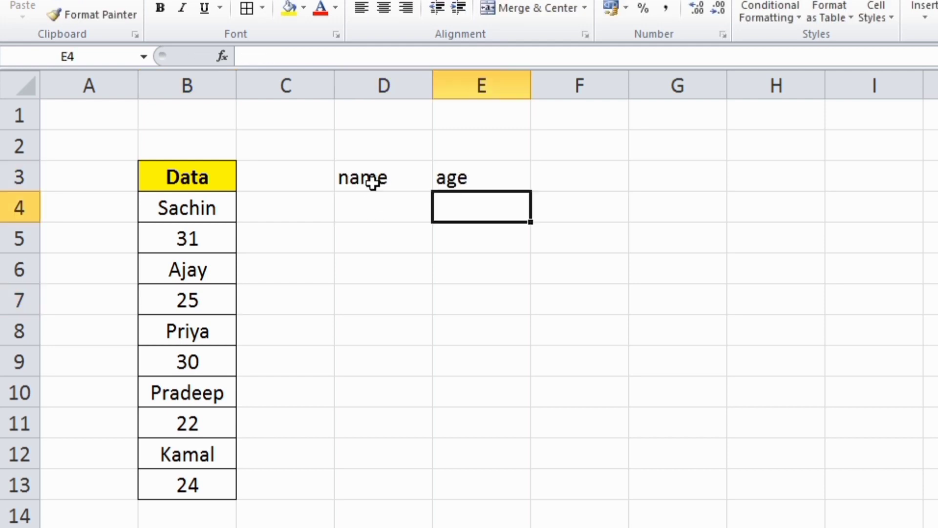
key("Left")
left_click(207, 211)
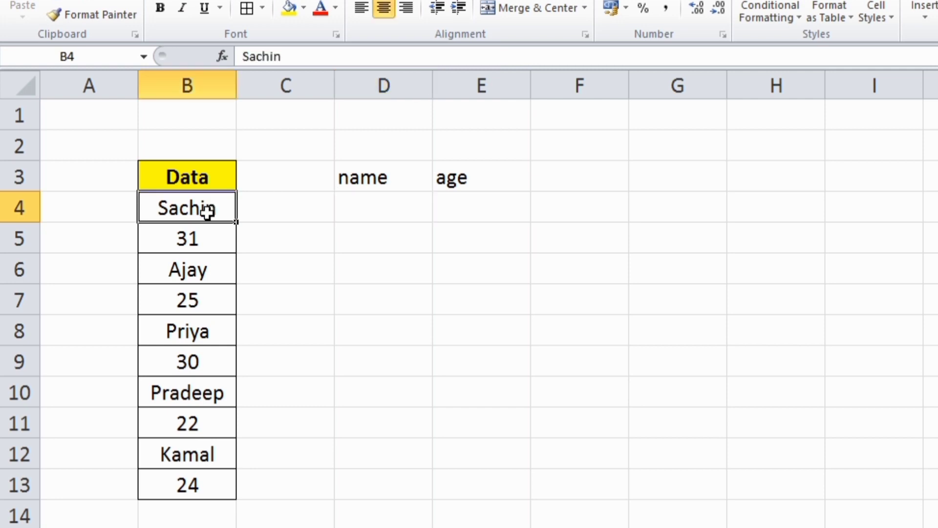
left_click(397, 214)
left_click(211, 239)
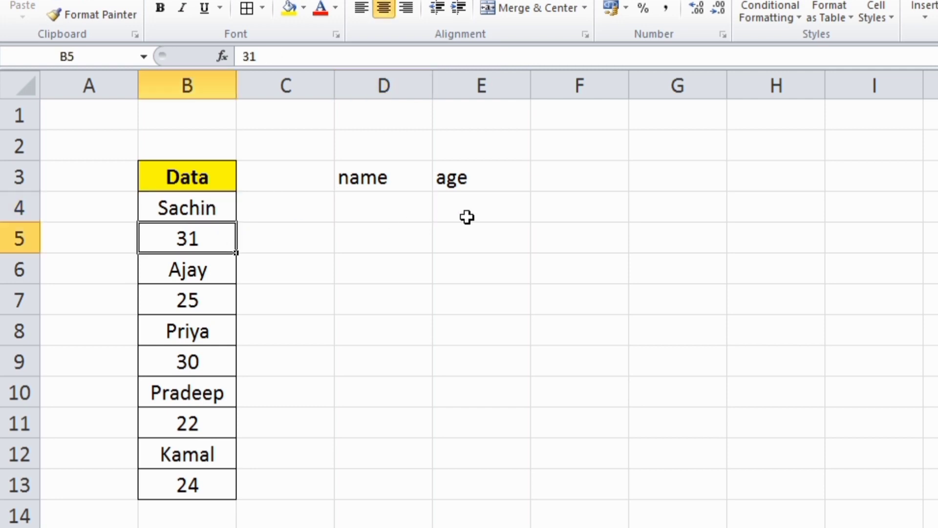
left_click(479, 212)
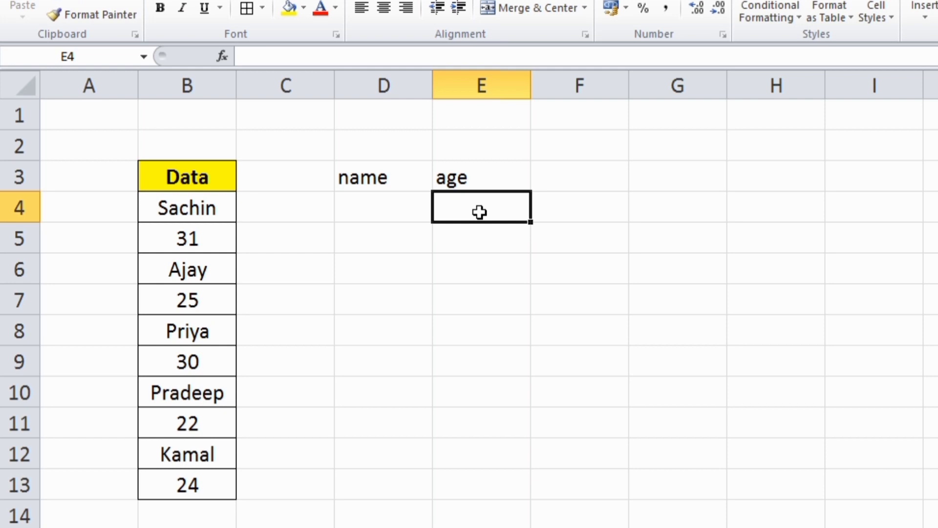
Enter the first record's cell references as plain text: b4 under name in D4 and b5 under age in E4.
left_click(191, 213)
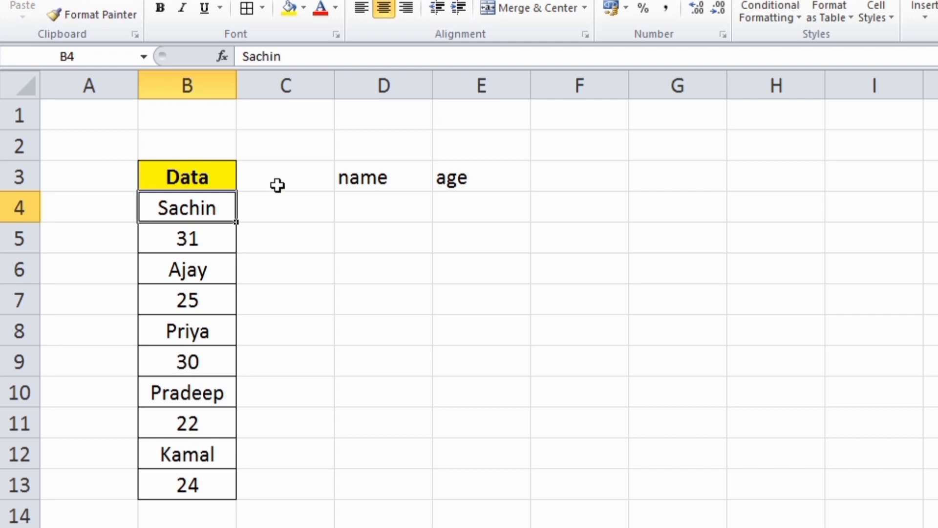
left_click(355, 211)
type("b4")
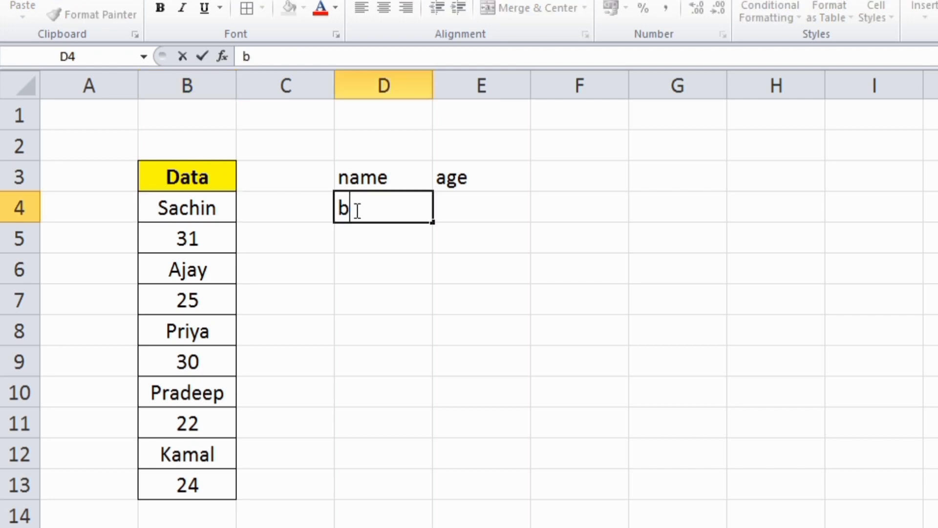
key("Return")
left_click(205, 244)
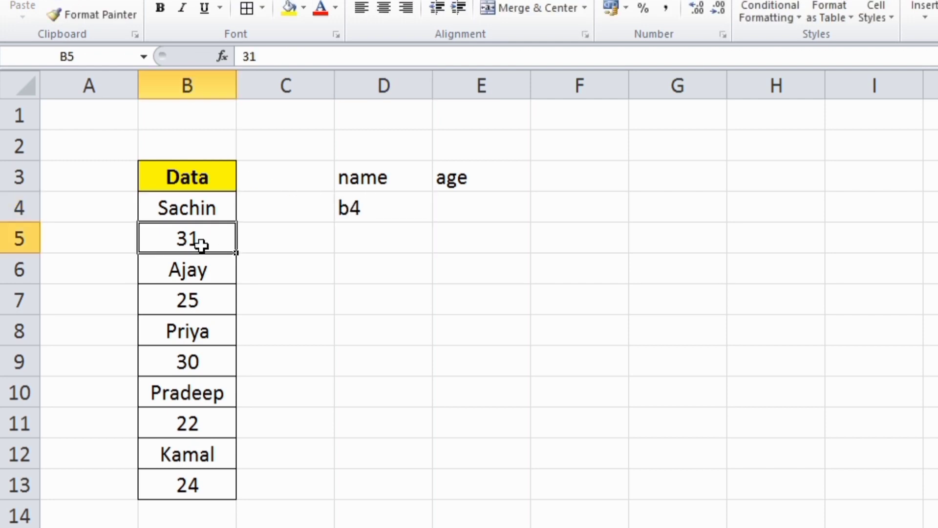
left_click(458, 213)
type("b5")
key("Return")
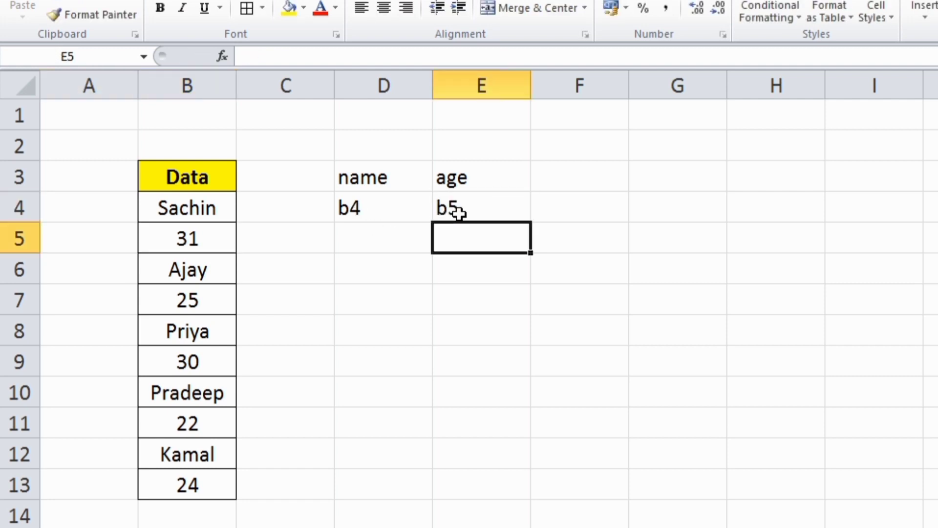
Enter b6 in D5 and b7 in E5, and extend the D4:E5 pattern down to row 9.
left_click(171, 267)
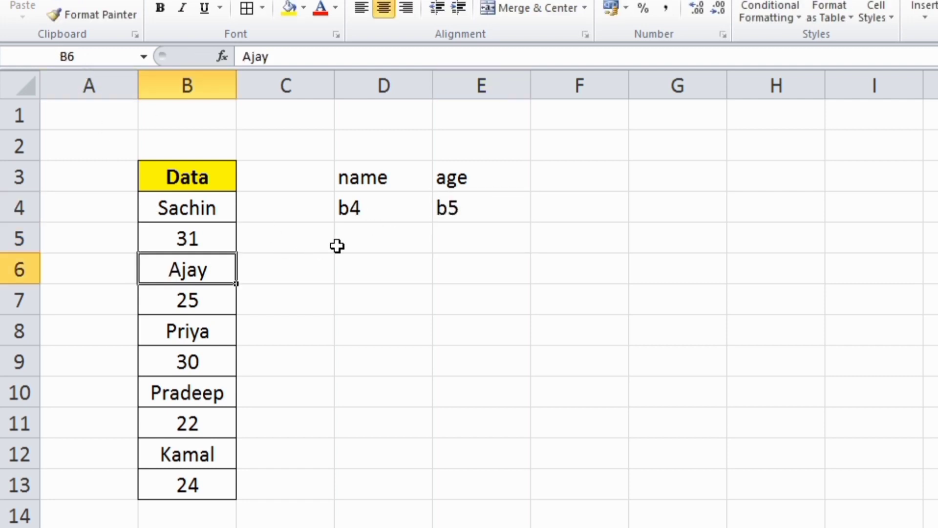
left_click(349, 239)
type("b6")
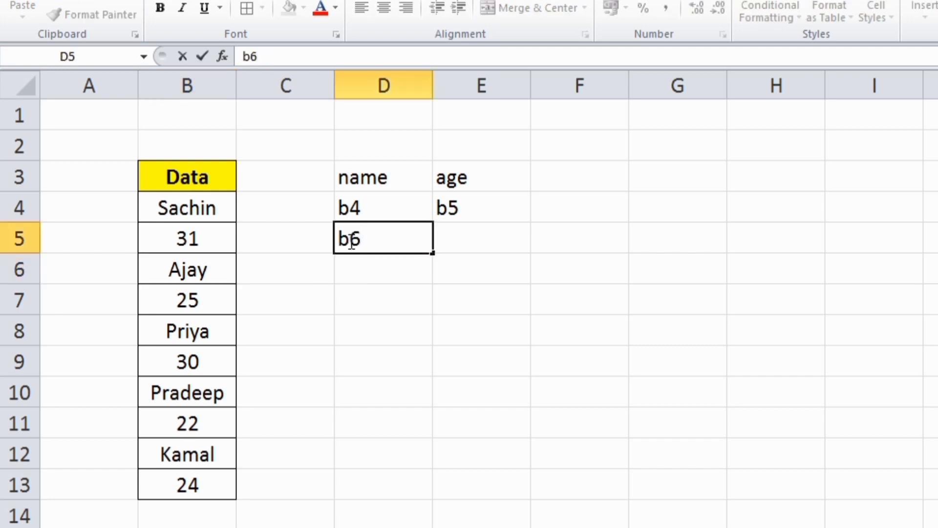
key("Return")
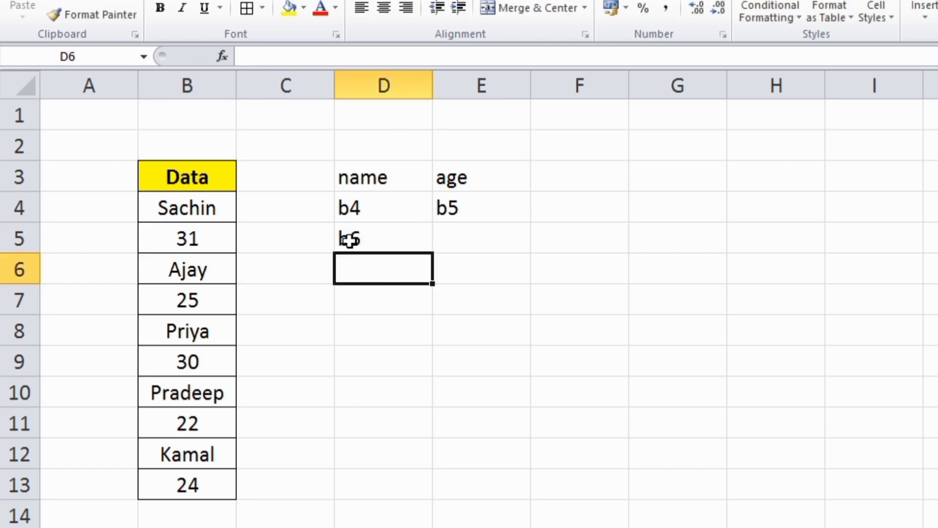
left_click(448, 241)
type("b5")
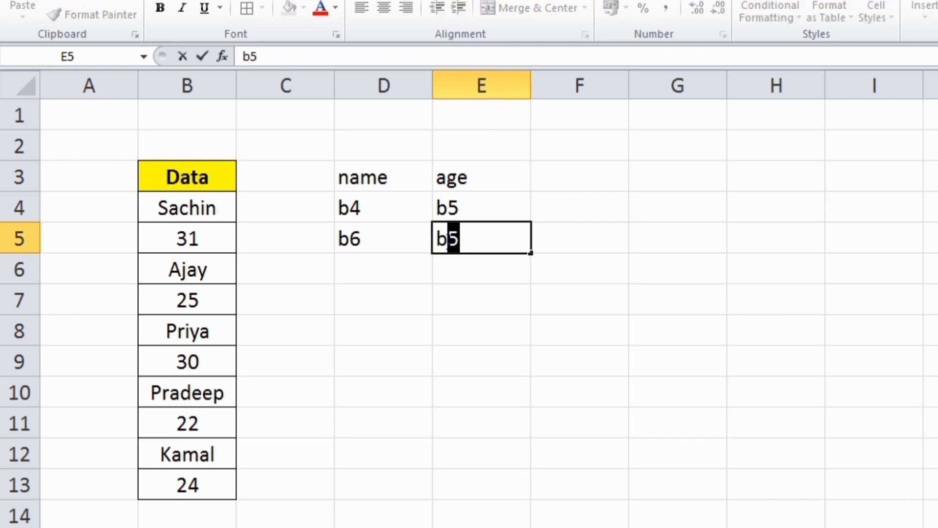
type("7")
key("Return")
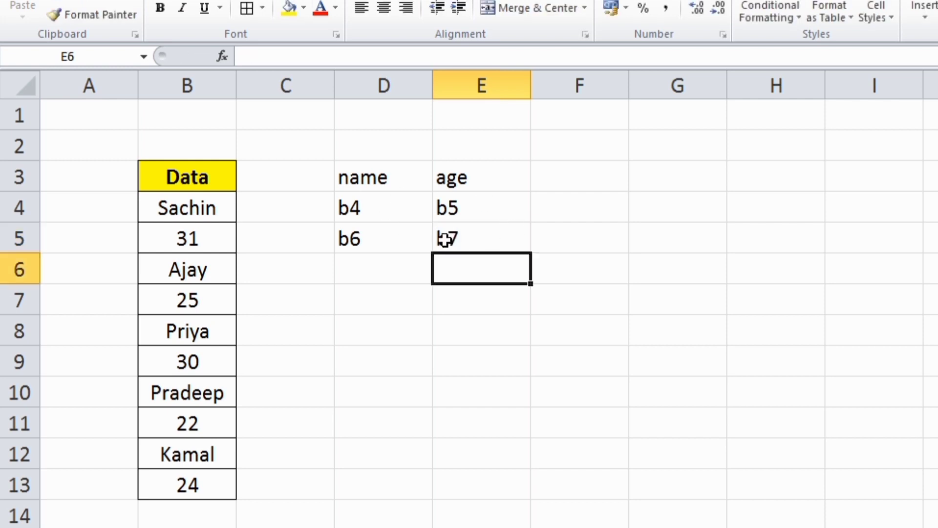
left_click_drag(366, 212, 480, 244)
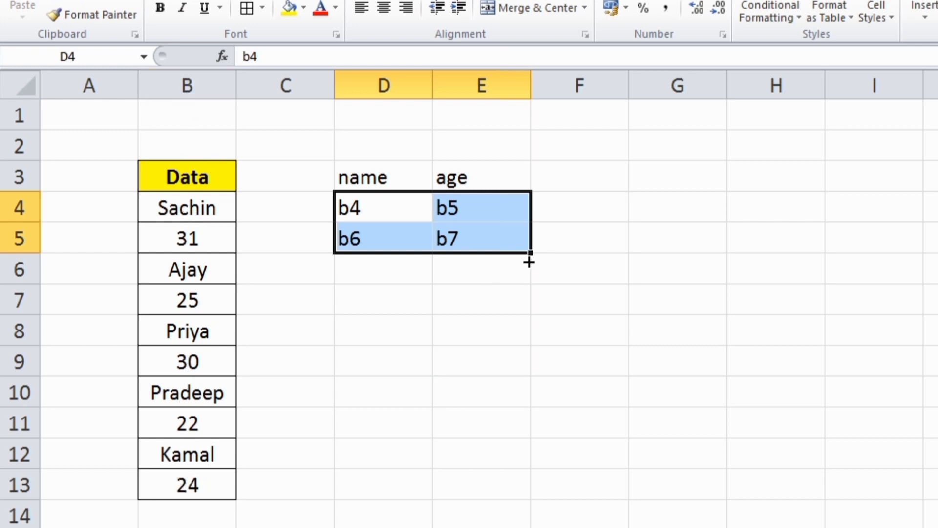
left_click_drag(529, 262, 528, 372)
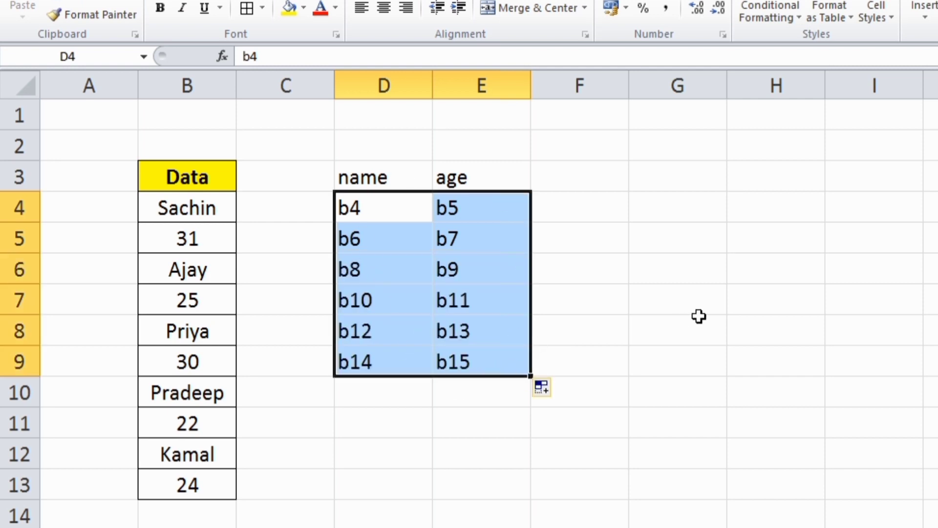
Replace every b with =b in D4:E9 so the plain-text references become formulas.
key("ctrl+h")
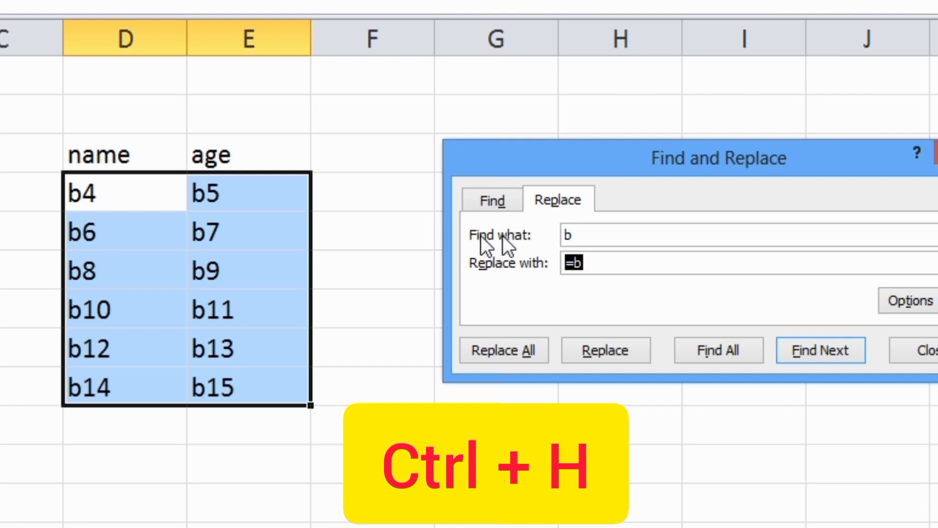
left_click_drag(594, 239, 560, 234)
left_click(582, 238)
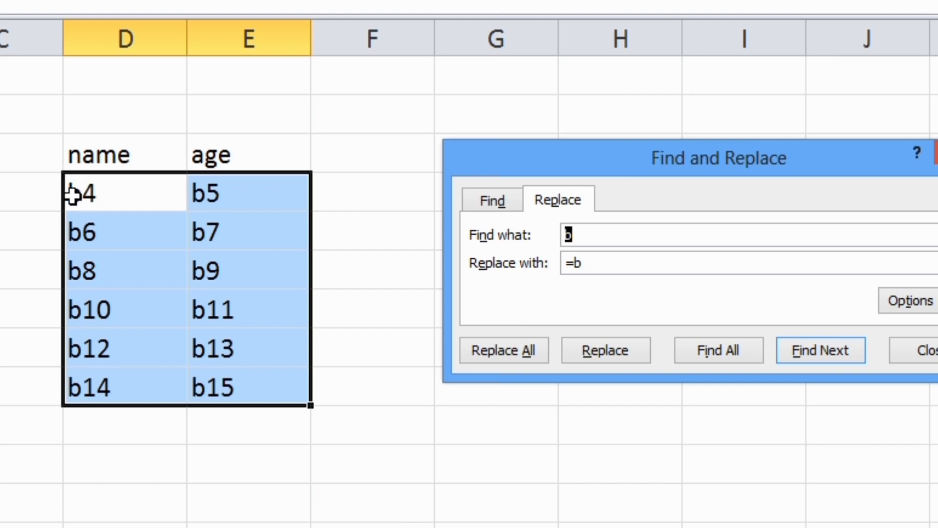
left_click(601, 267)
left_click(506, 349)
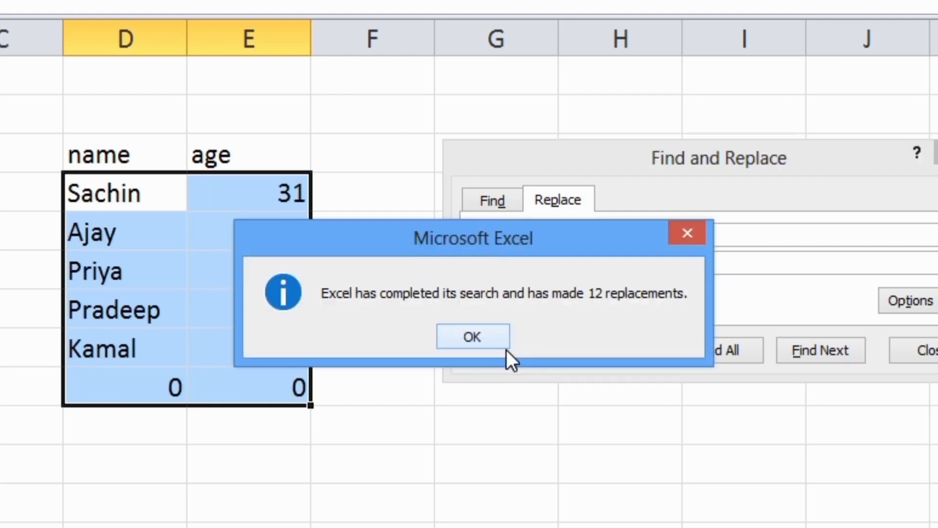
left_click(482, 344)
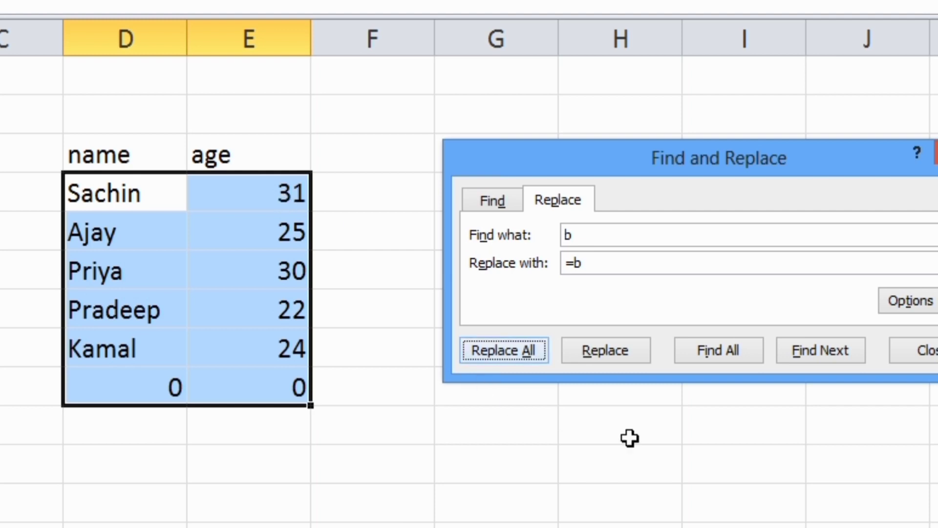
left_click(903, 352)
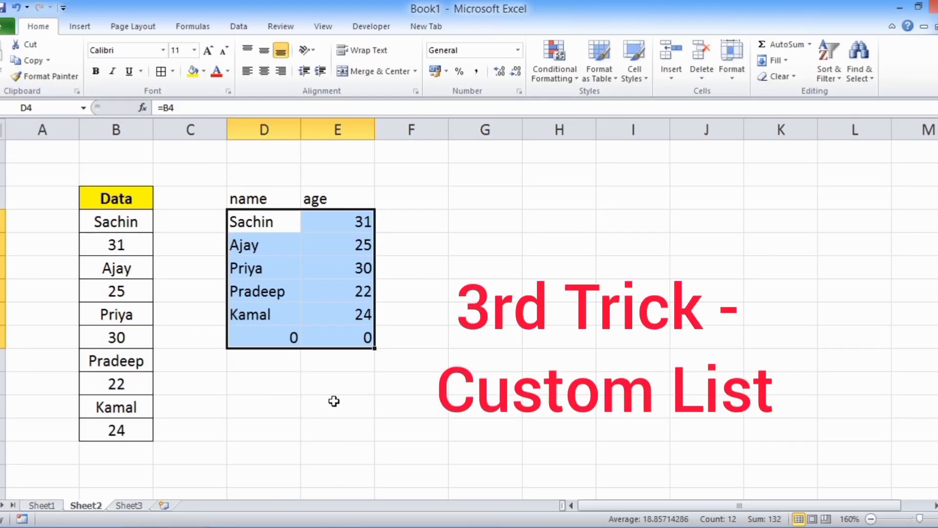
Enter 1 in G4 and 2 in G5, and extend the number series down to G12.
left_click(512, 229)
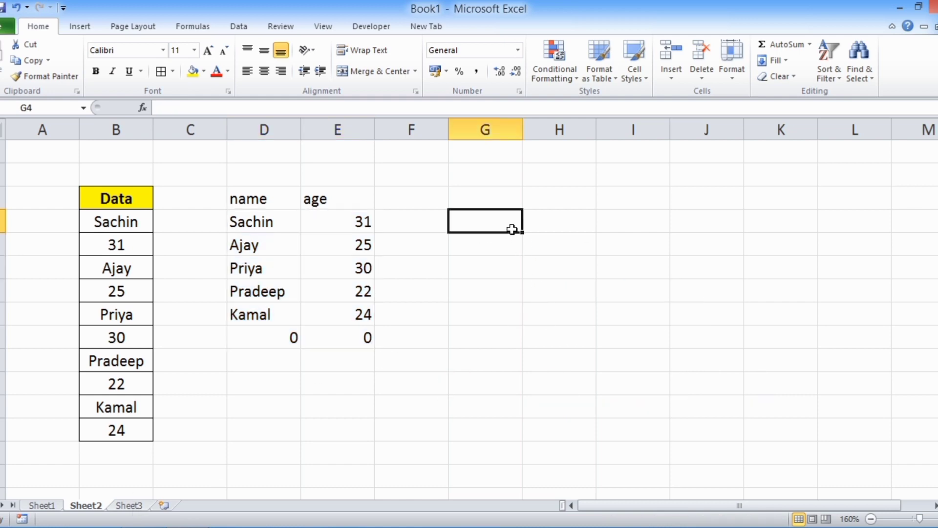
type("1")
key("Return")
type("2")
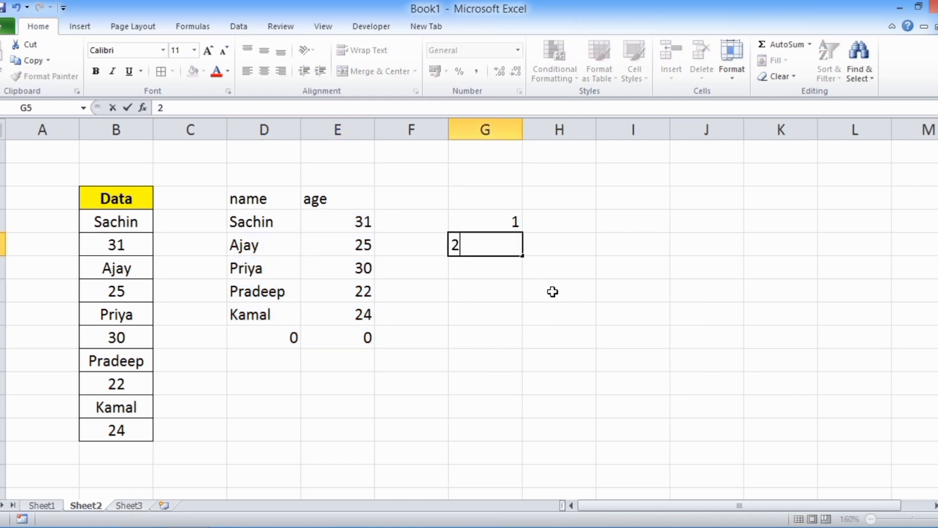
key("Return")
left_click_drag(469, 218, 522, 415)
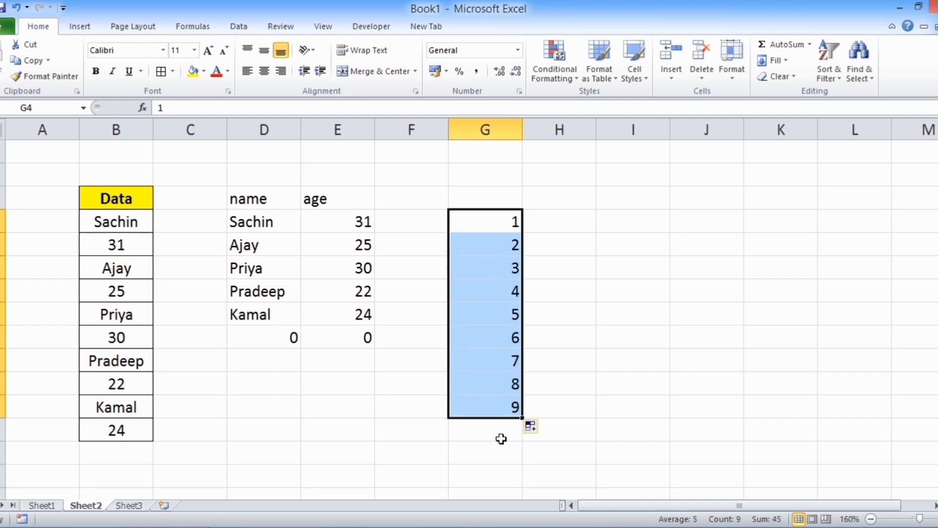
Select cell I4 and open the custom lists editor from the advanced Excel options.
left_click(641, 227)
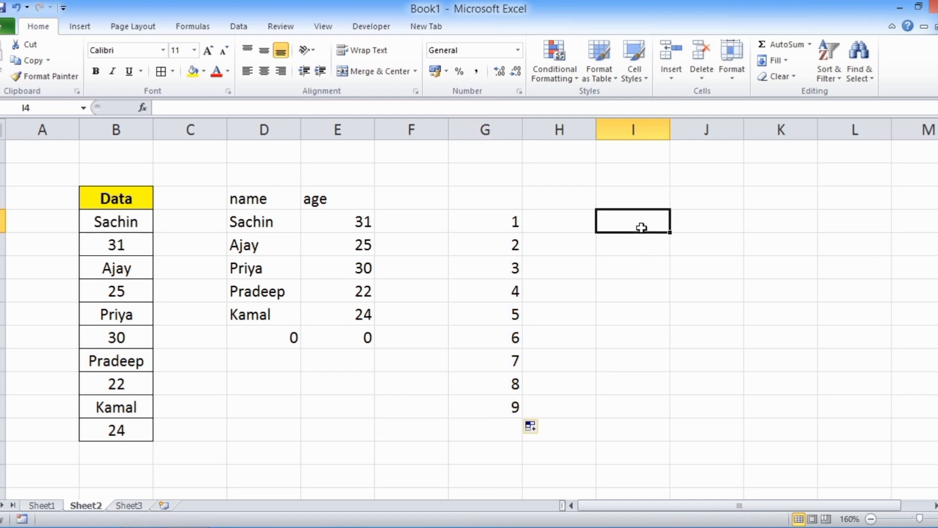
left_click(63, 8)
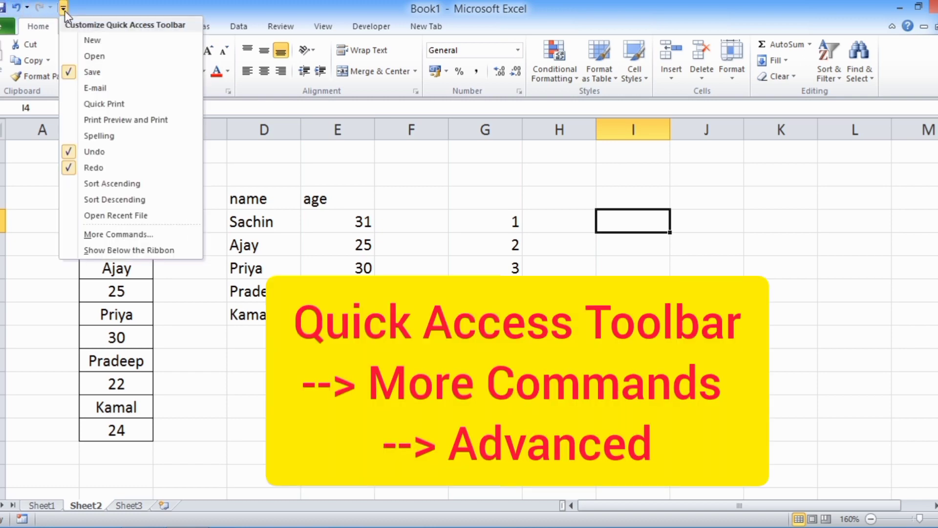
left_click(79, 234)
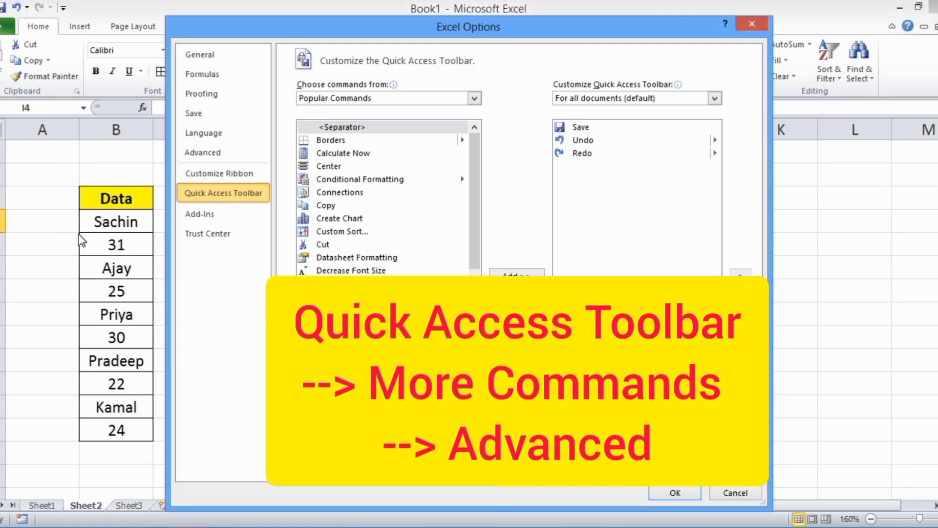
left_click(202, 153)
scroll(435, 330, "down", 3)
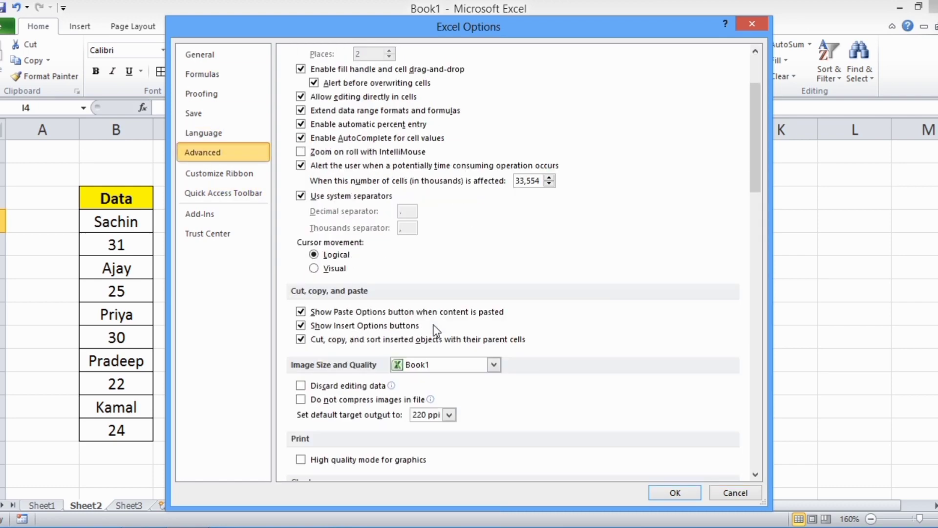
scroll(435, 330, "down", 20)
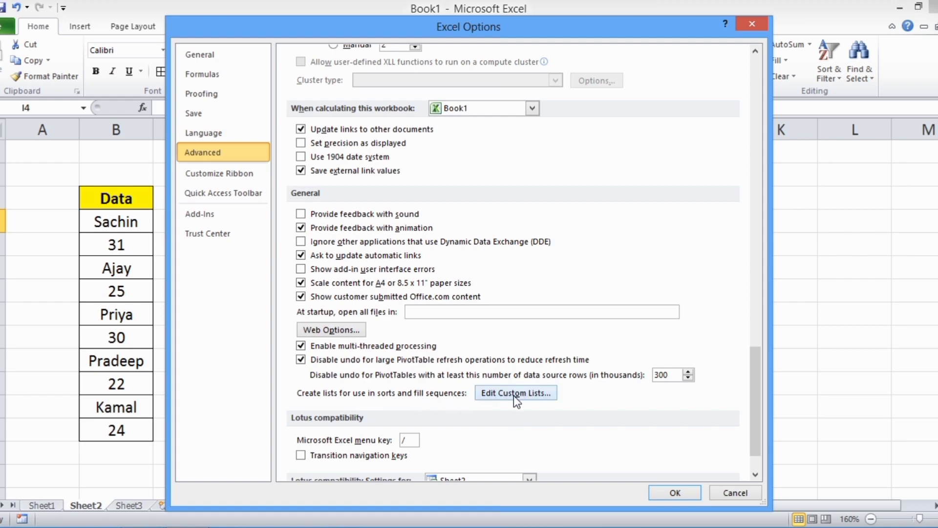
left_click(514, 393)
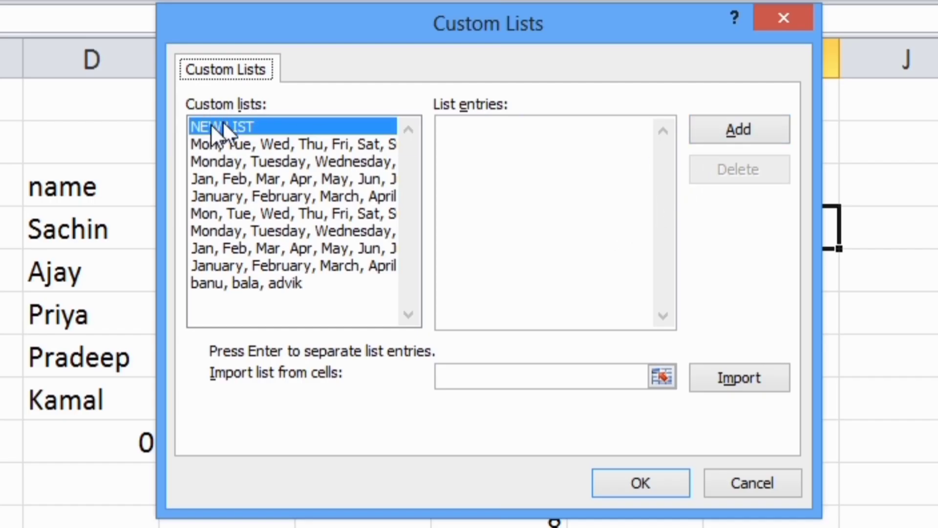
Create a custom list with the entries one, two, three, four, five, six, seven, eight, nine and ten, and save the options.
left_click(736, 133)
type("one")
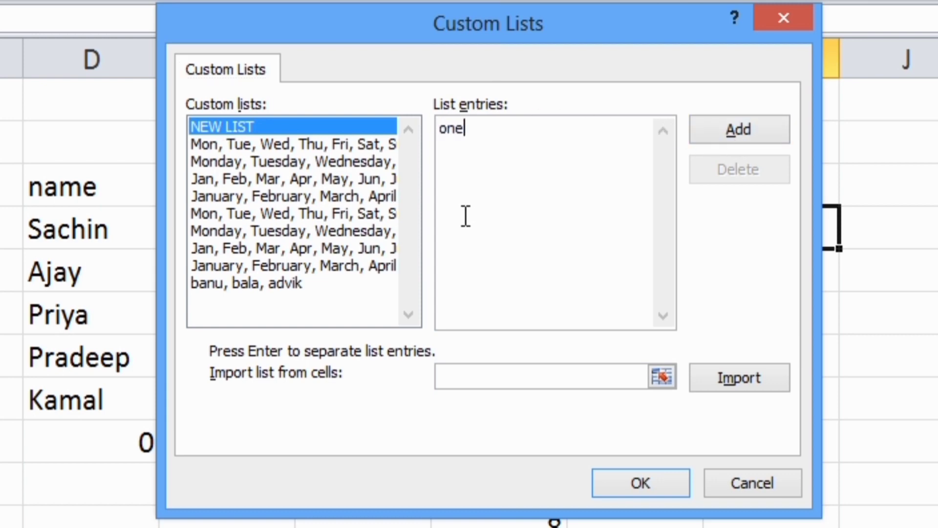
type(" two")
key("Return")
type("three")
key("Return")
type("four")
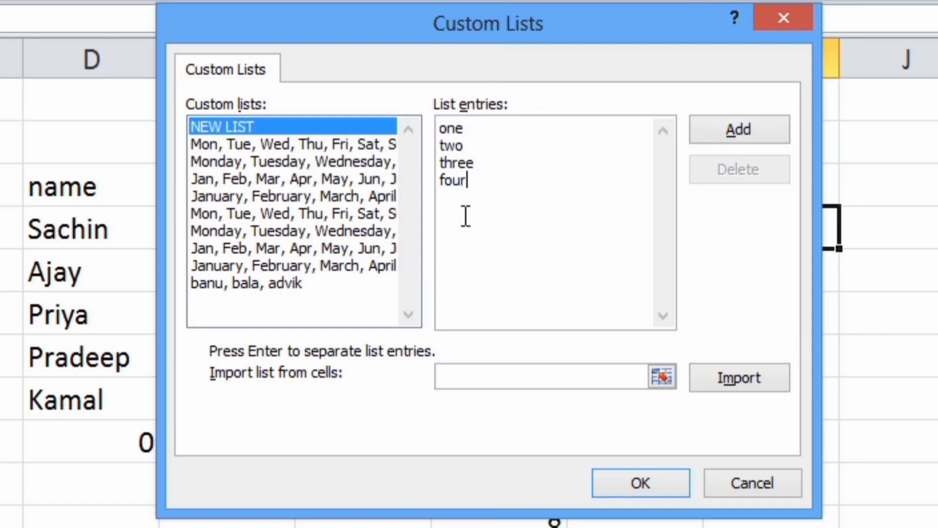
type(" five")
type(" six sece")
type("ven")
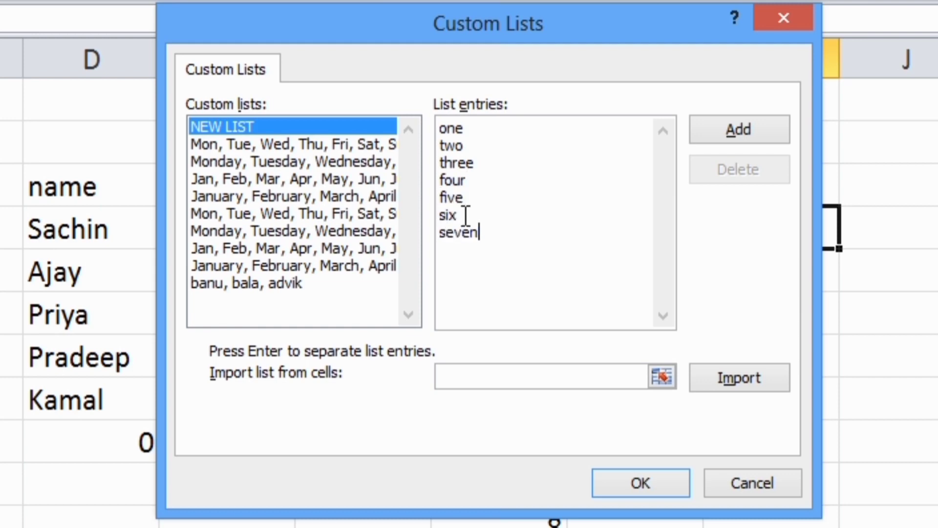
key("Return")
type("eight")
key("Return")
type("nine")
key("Return")
type("ten")
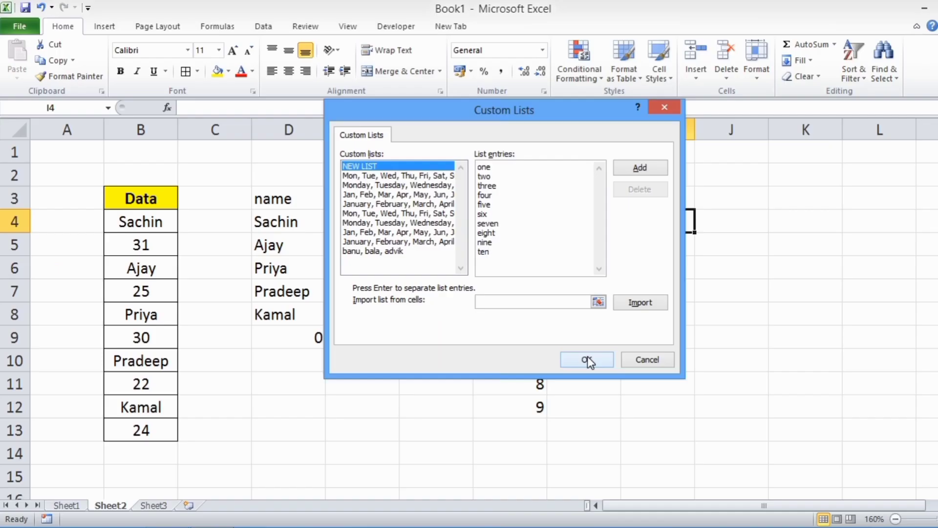
left_click(641, 483)
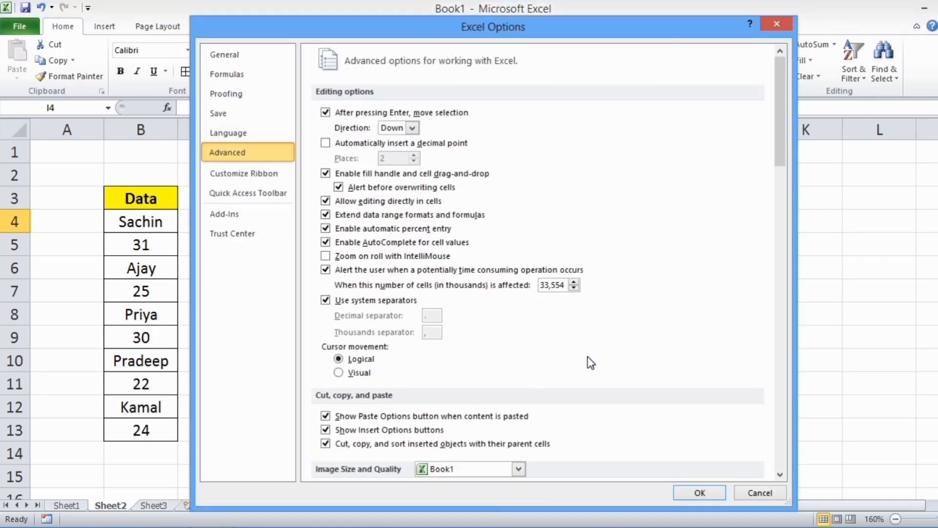
left_click(700, 494)
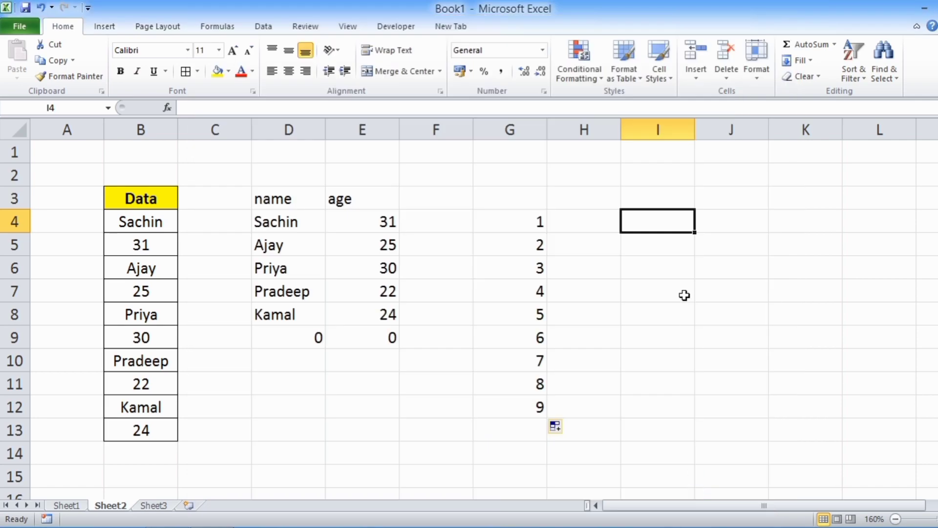
Enter one in I4 and fill the custom number-word series down to ten in I13.
type("one")
key("Return")
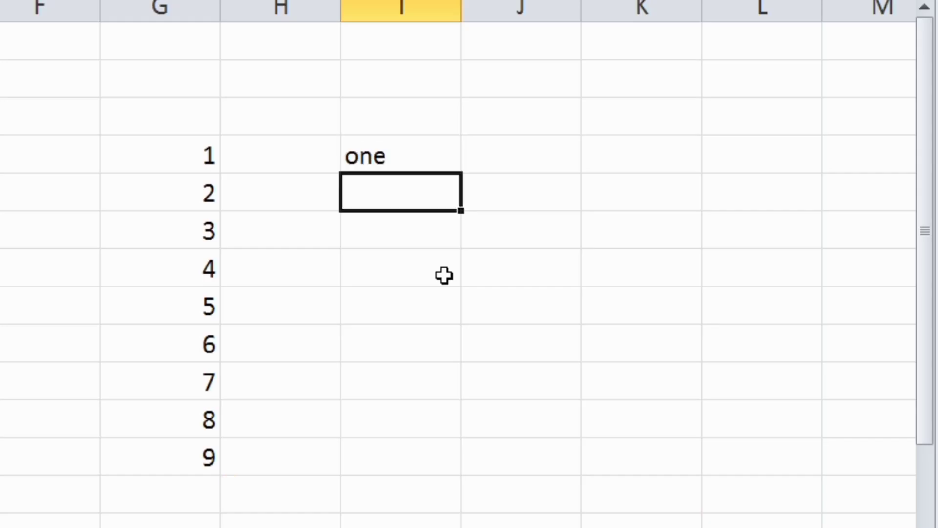
left_click(400, 164)
left_click_drag(461, 174, 476, 502)
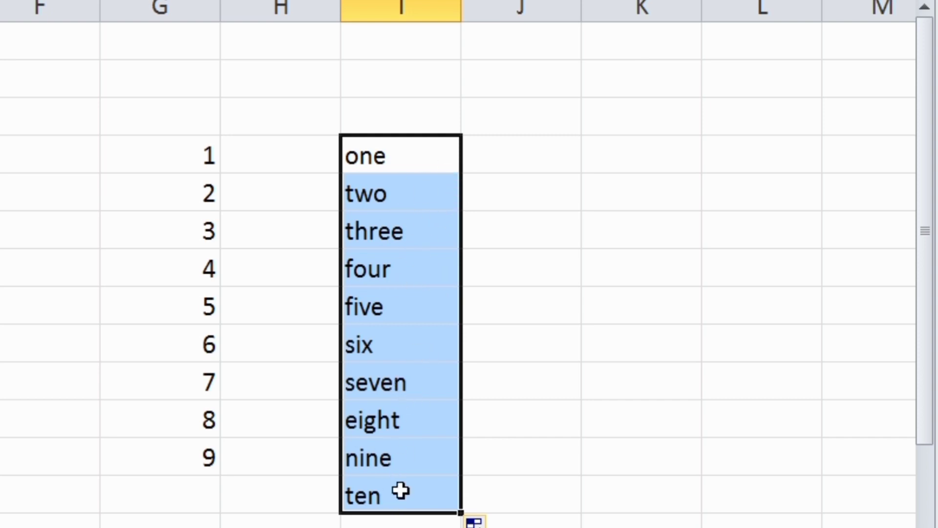
Select K4, create another custom list in the advanced options with apple, orange, banana and grapes, and save it.
left_click(617, 164)
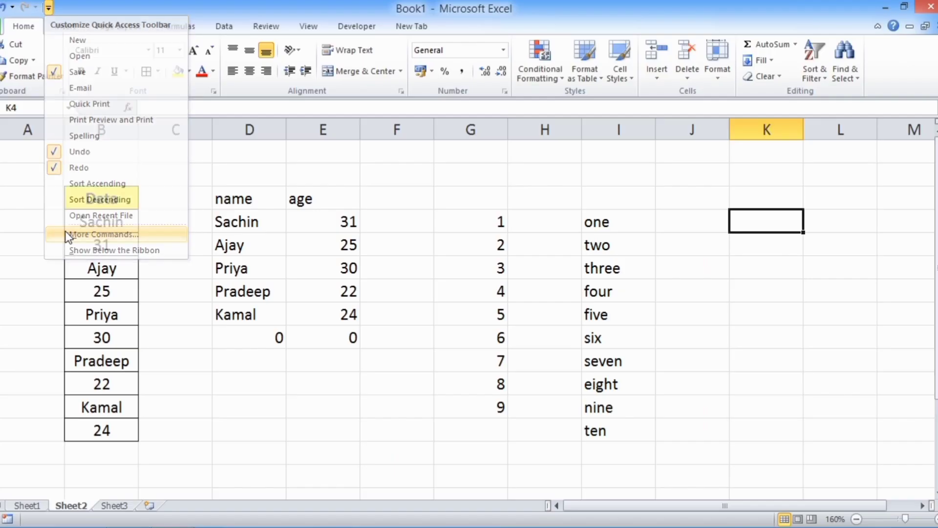
left_click(69, 231)
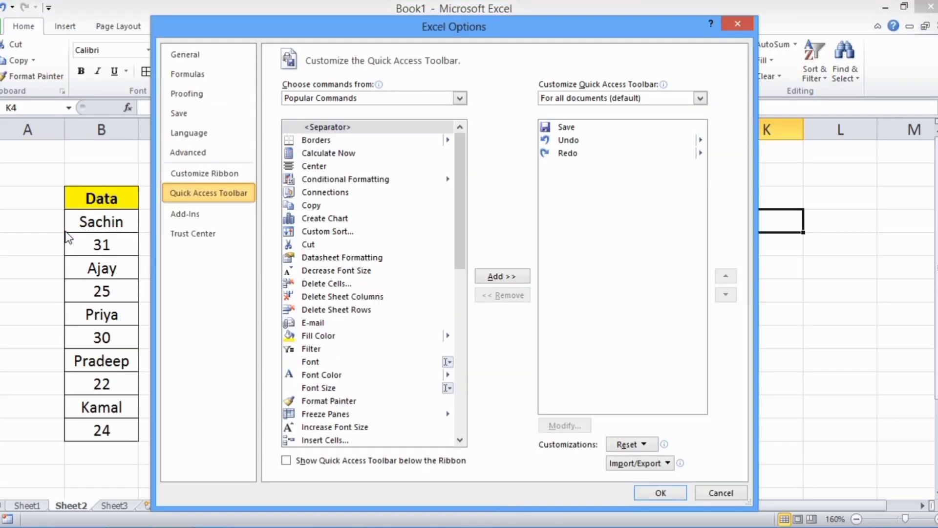
left_click(204, 153)
scroll(434, 325, "down", 10)
scroll(434, 324, "down", 15)
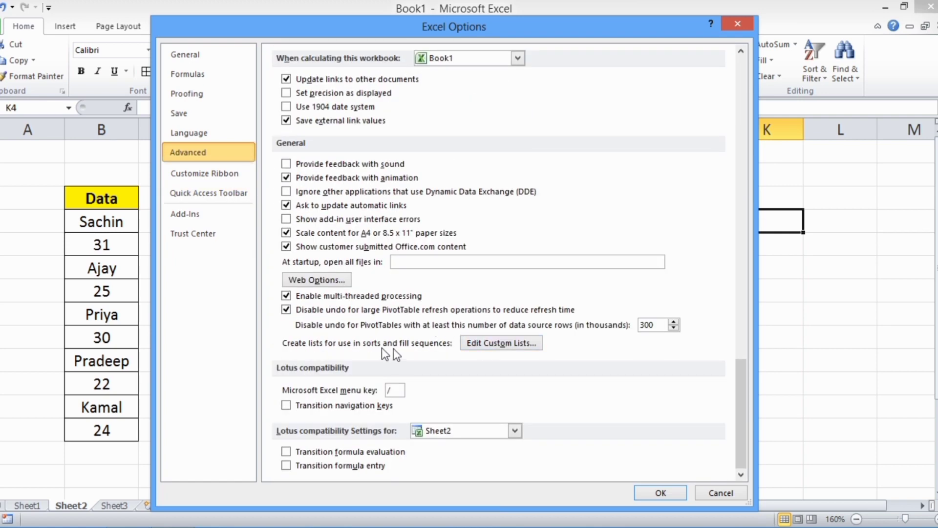
left_click(489, 344)
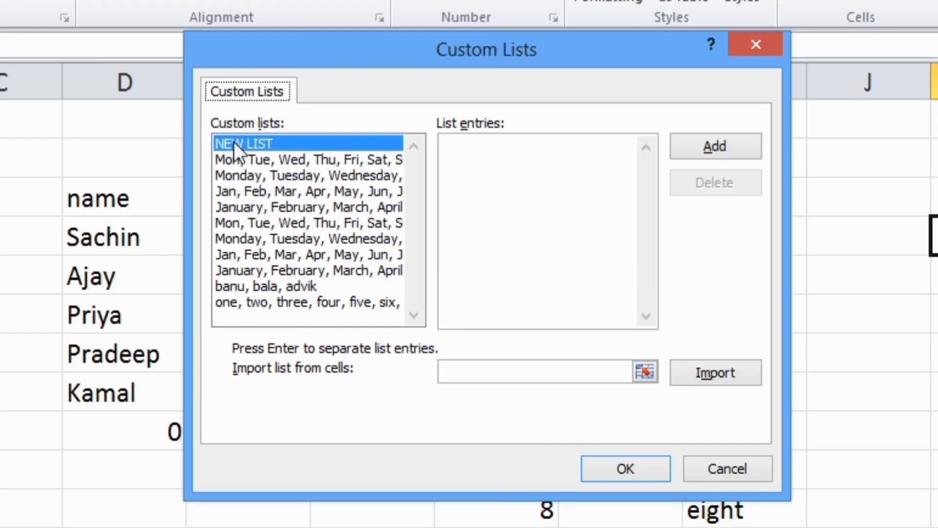
left_click(531, 169)
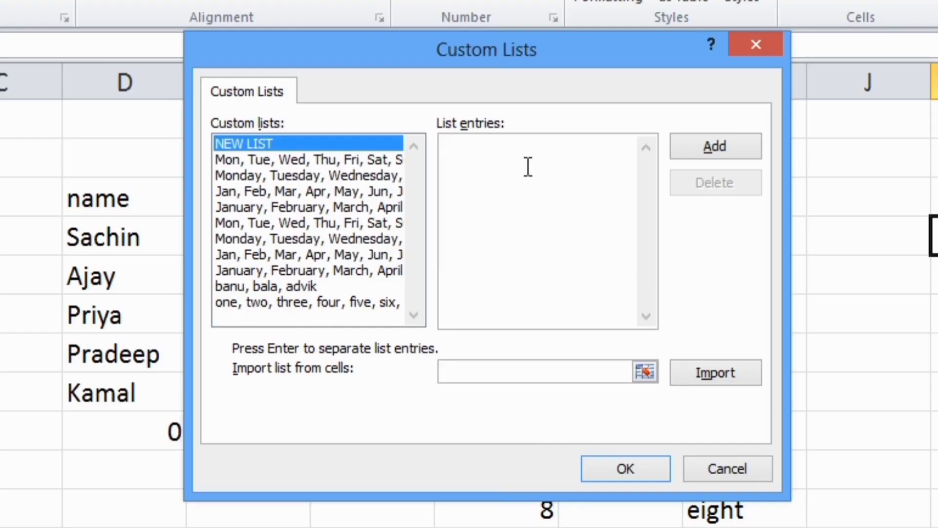
type("apple ")
type("orange")
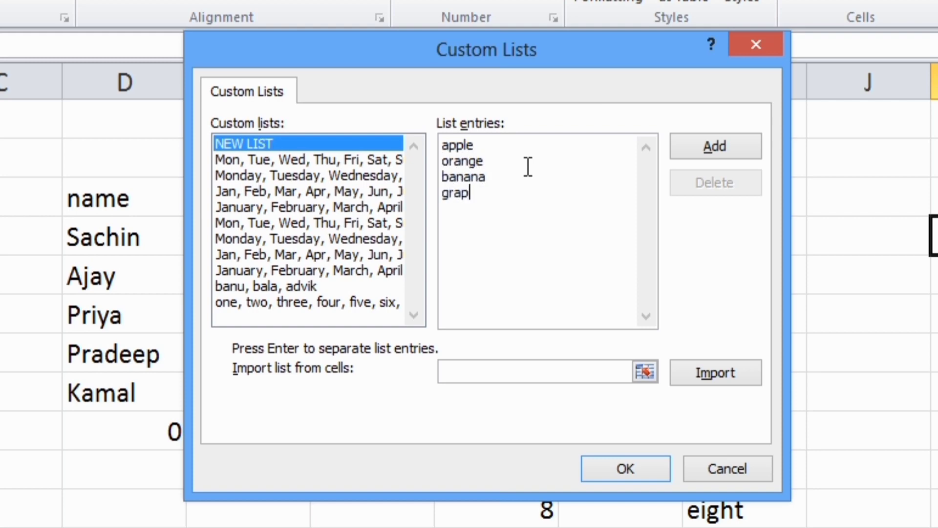
left_click(640, 463)
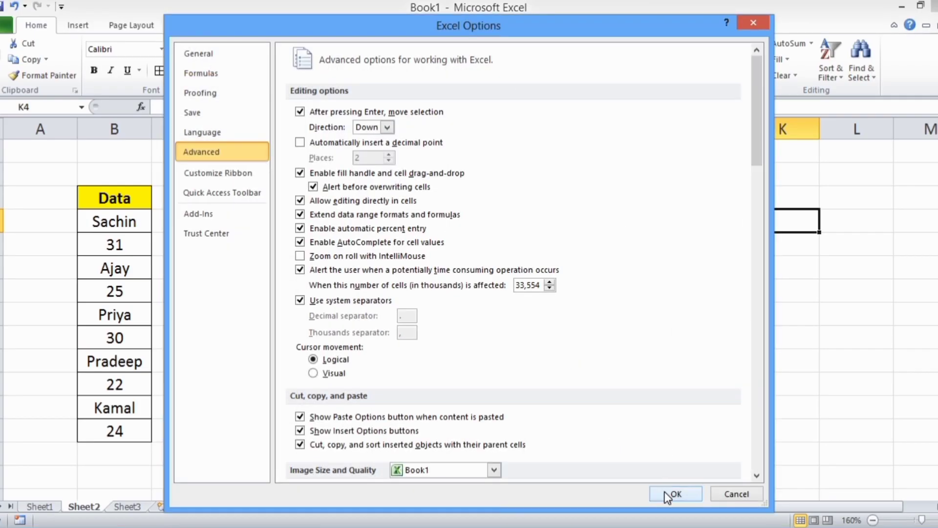
left_click(664, 492)
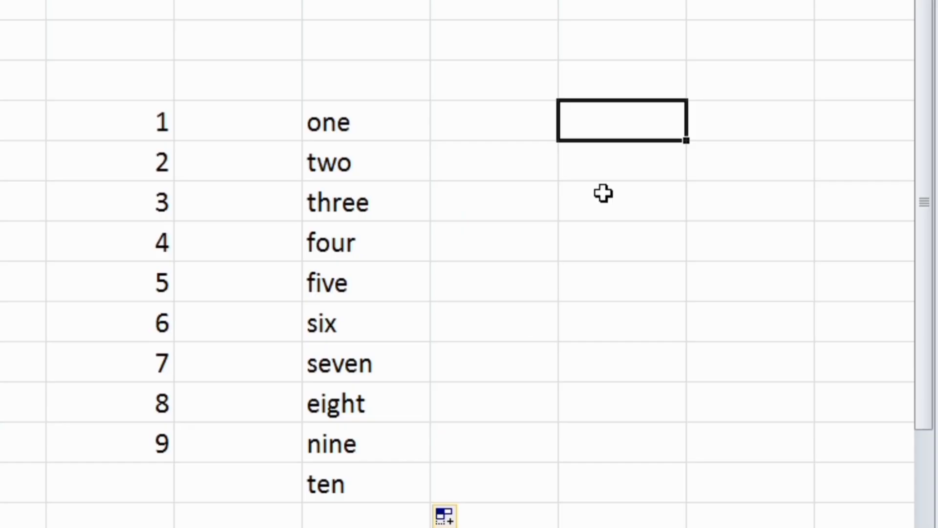
Enter apple in K4 and fill the custom fruit series down to K8.
type("app")
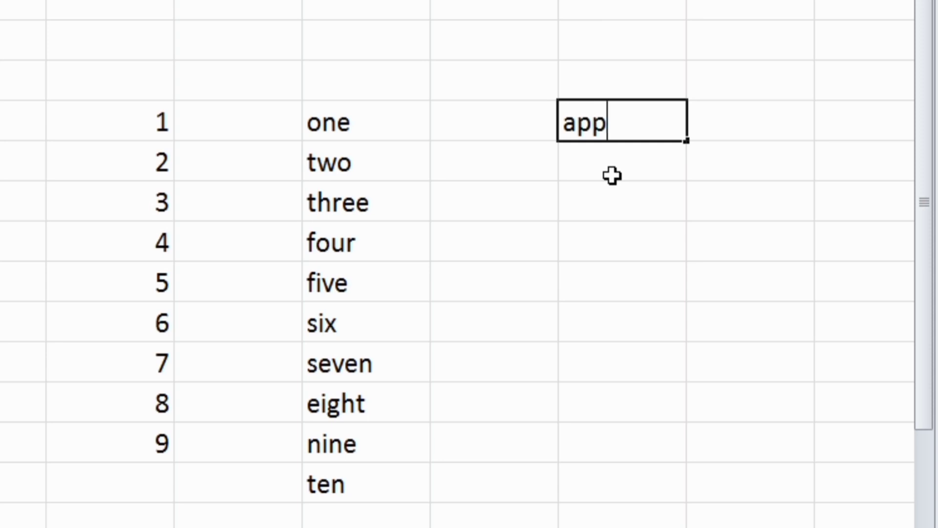
type("le")
key("Return")
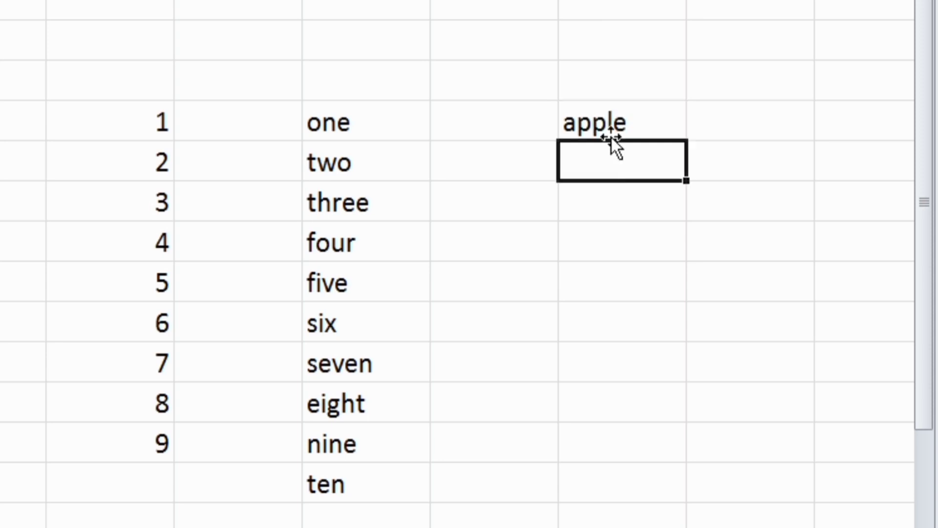
left_click(634, 125)
left_click_drag(687, 141, 690, 306)
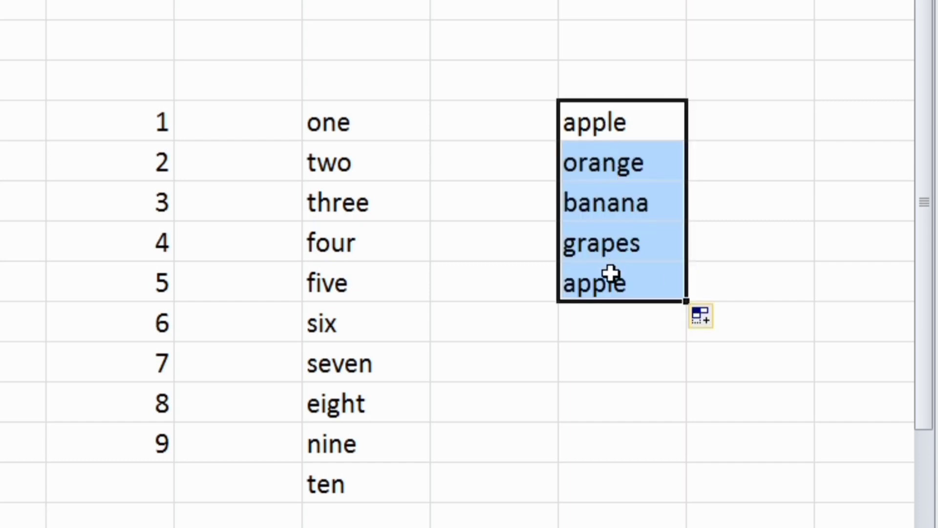
left_click(610, 391)
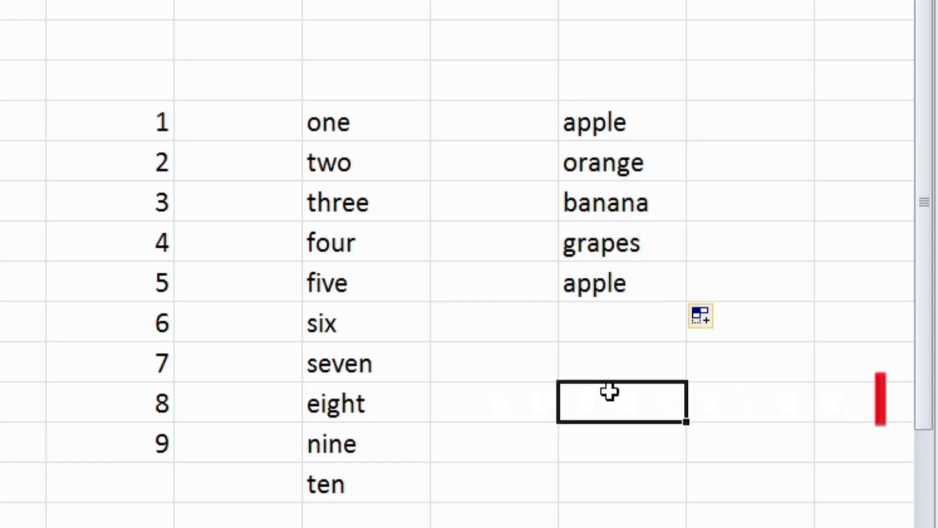